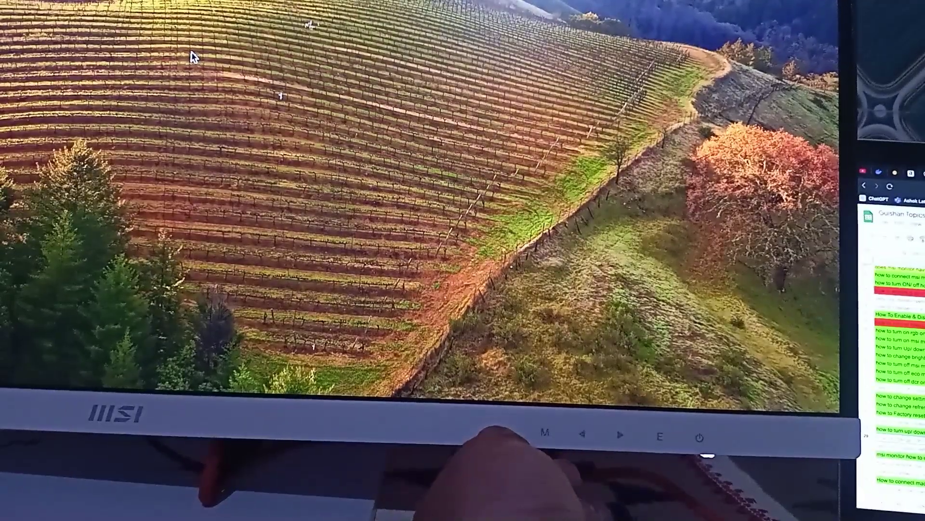
Bring up the OSD menu and move the highlight from Professional up to Input Source
left_click(545, 432)
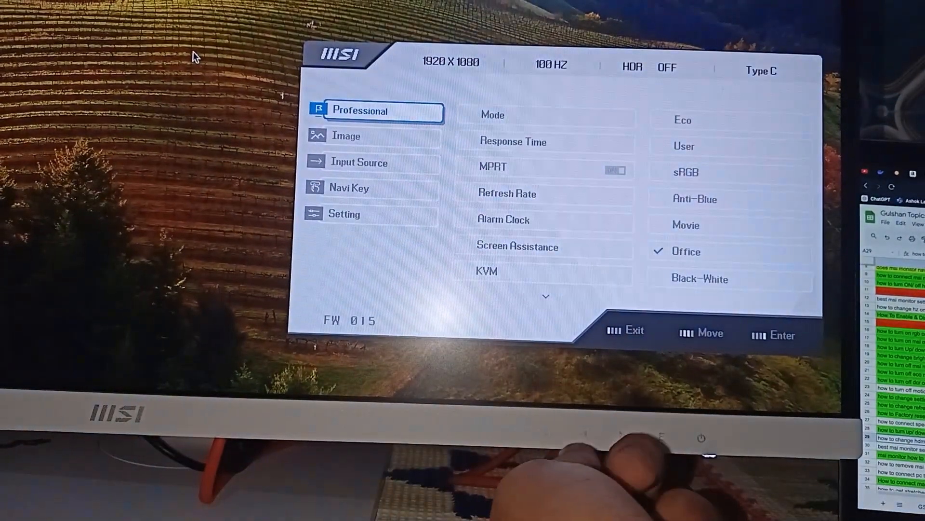
key("Up")
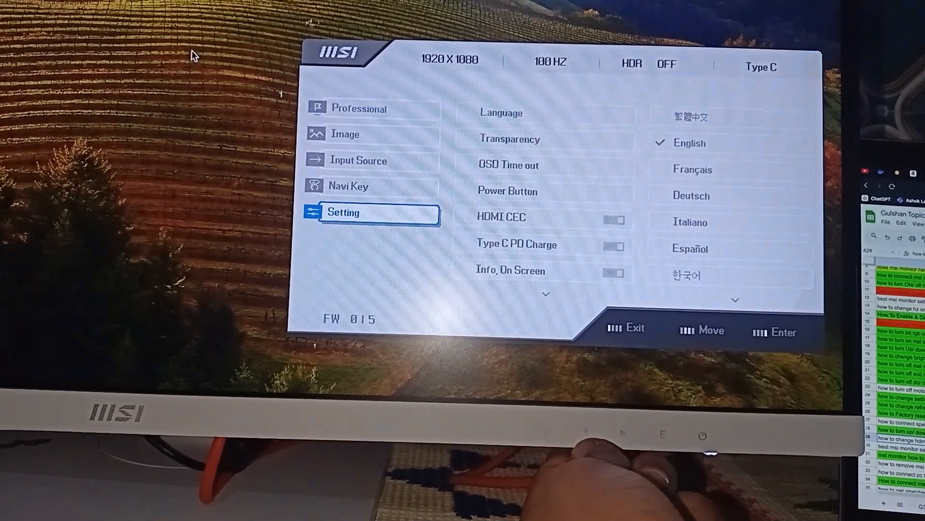
key("Up")
key("Up")
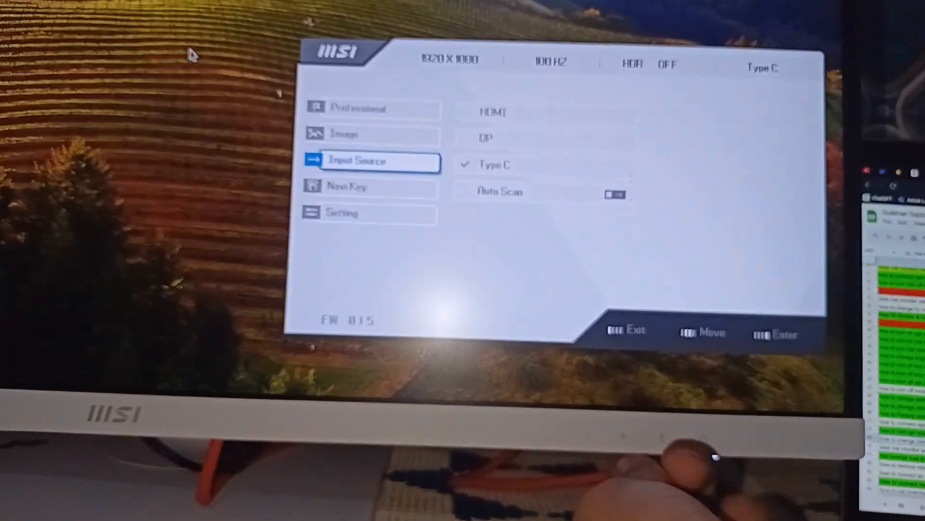
Enter the Input Source list with the active Type C highlighted
key("Return")
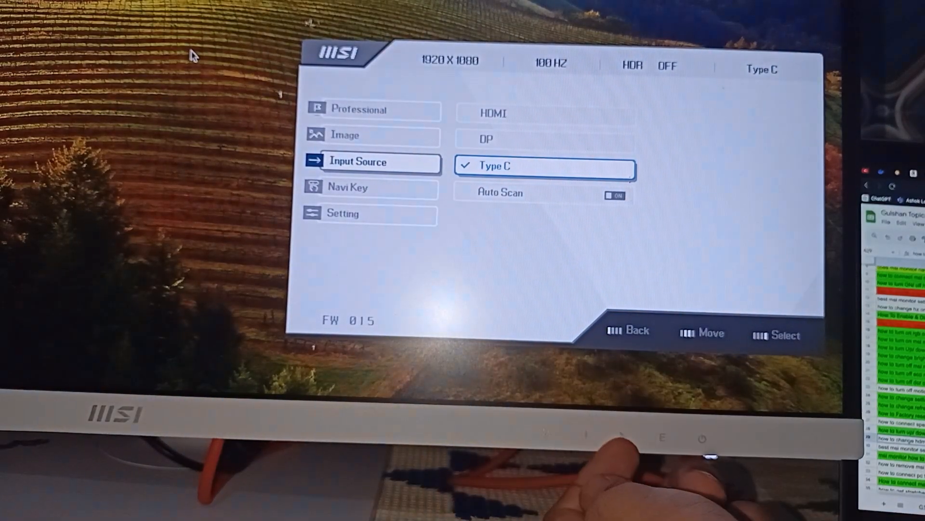
Wrap the highlight past Auto Scan onto HDMI, leaving Type C checked
key("Down")
key("Down")
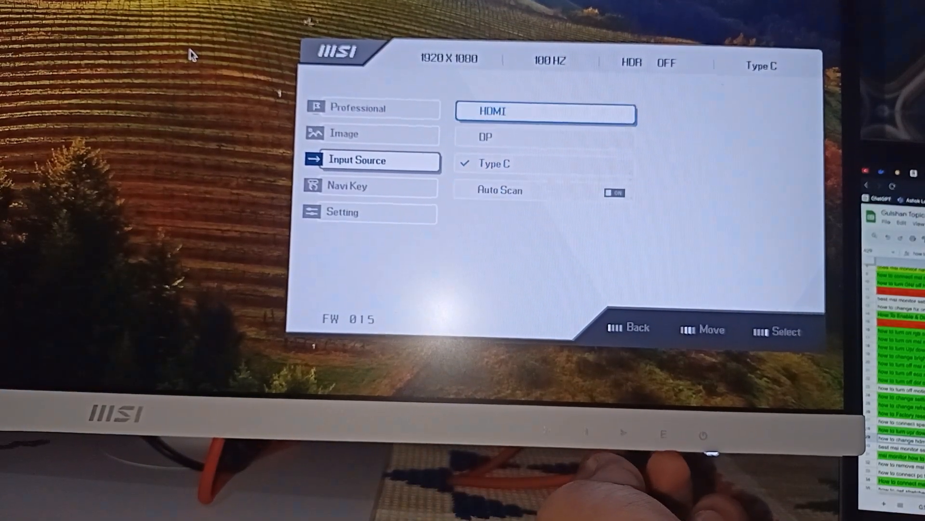